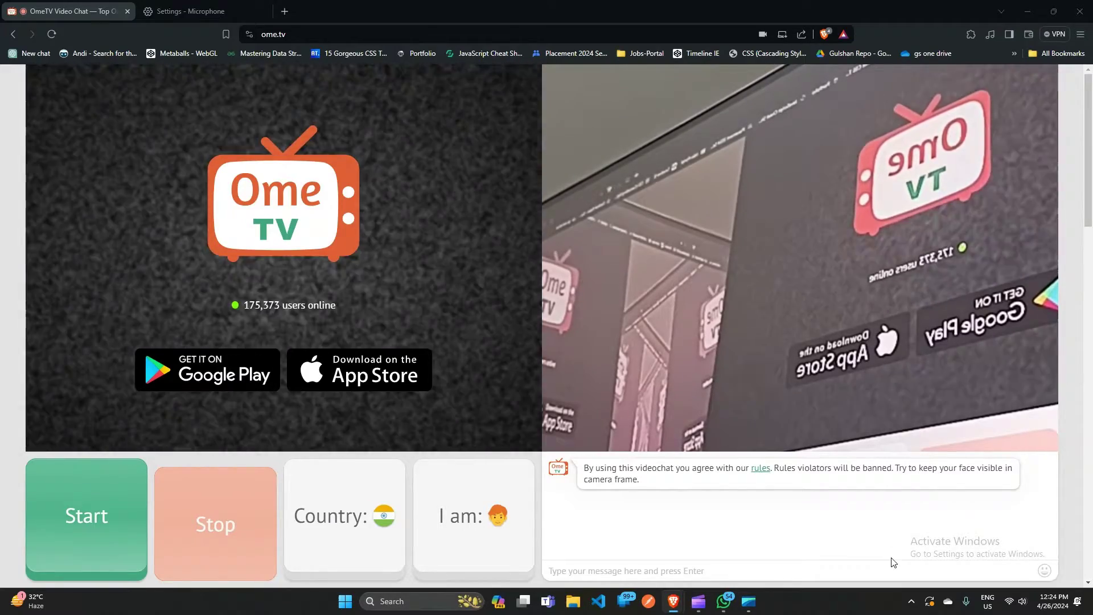
# Turn the computer's Wi-Fi off and back on, and close the quick settings.
pyautogui.click(1011, 604)
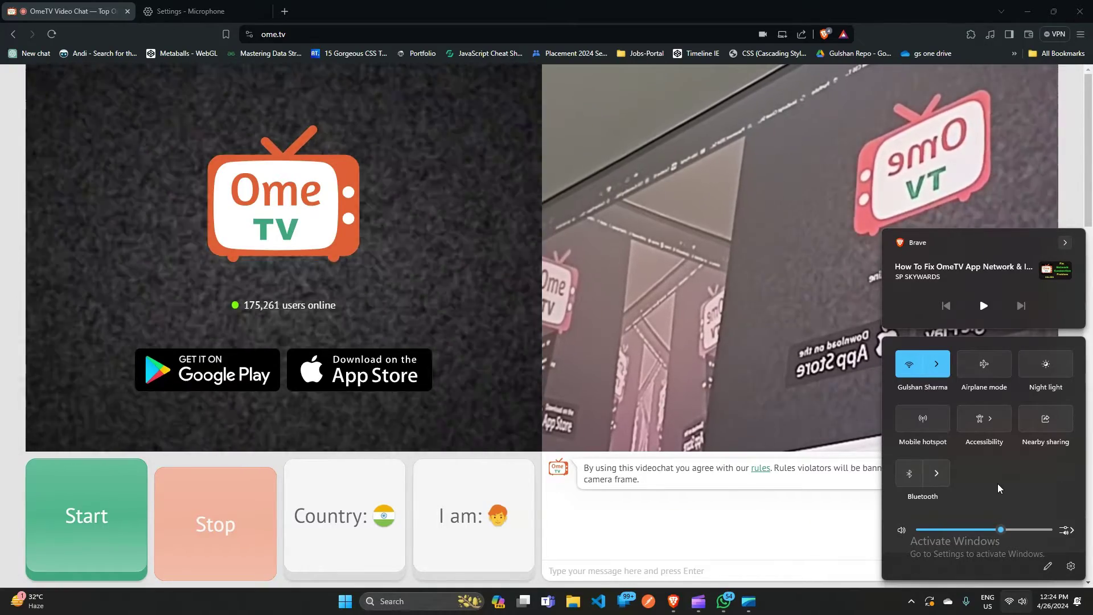
pyautogui.click(908, 372)
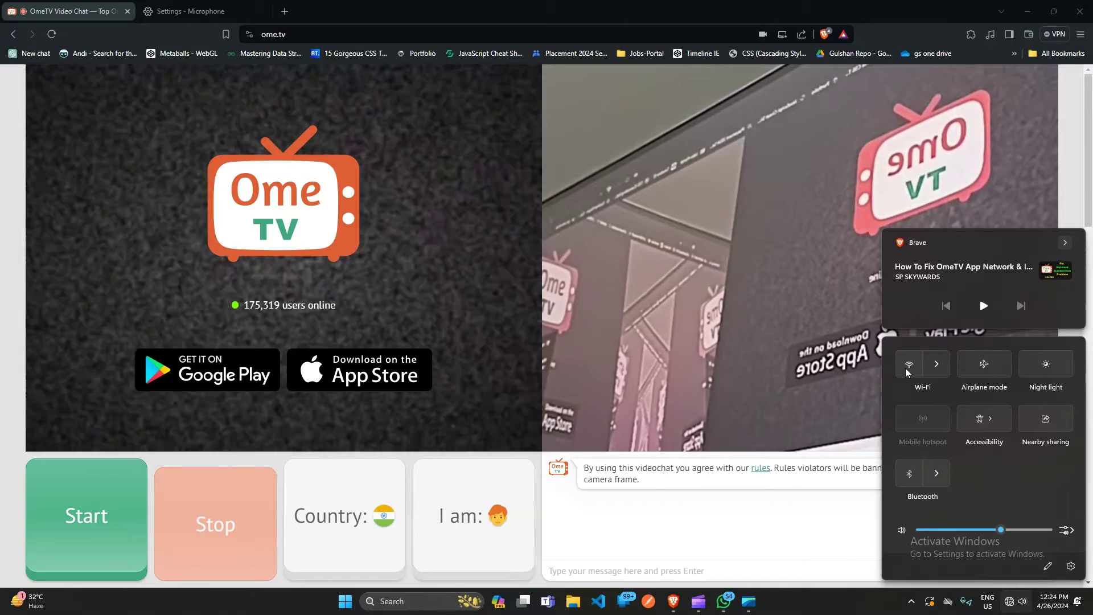
pyautogui.click(907, 371)
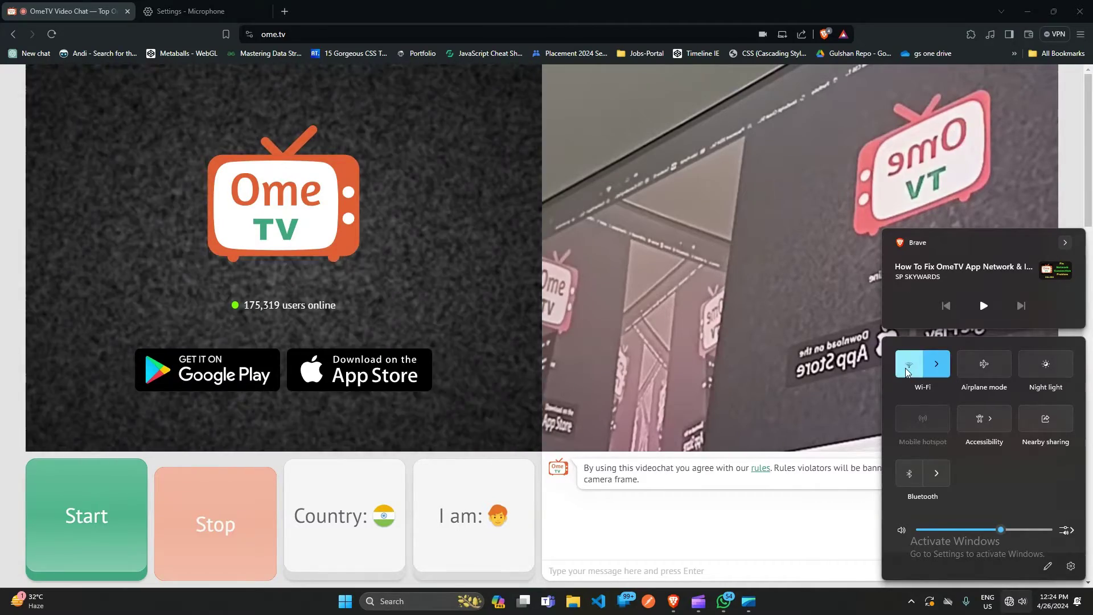
pyautogui.click(806, 514)
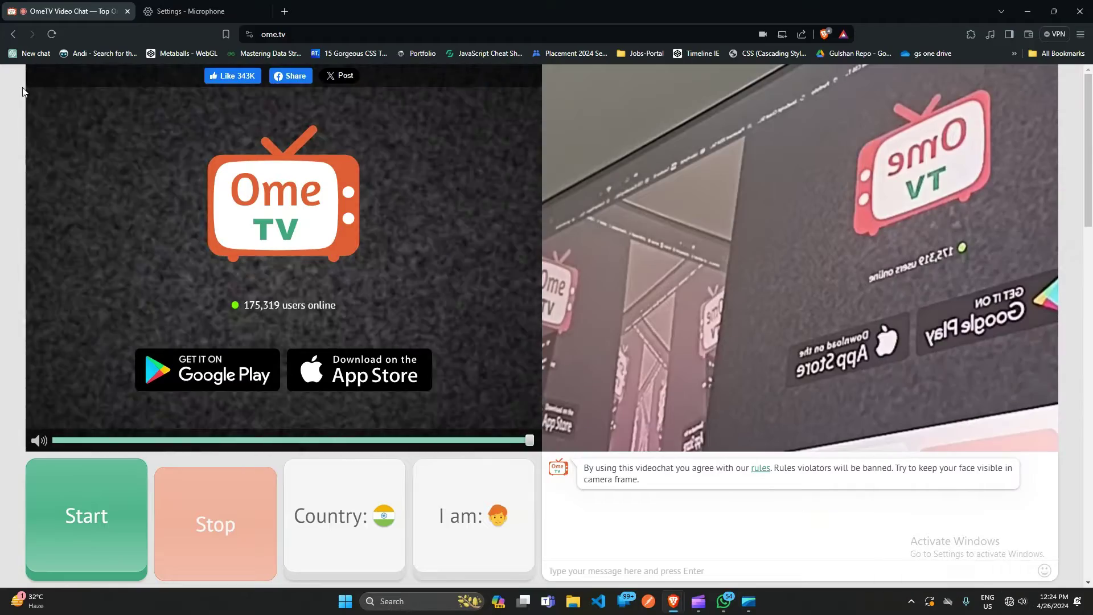
# Reload the OmeTV video chat page and close the browser's microphone settings tab.
pyautogui.click(51, 34)
pyautogui.moveTo(650, 313)
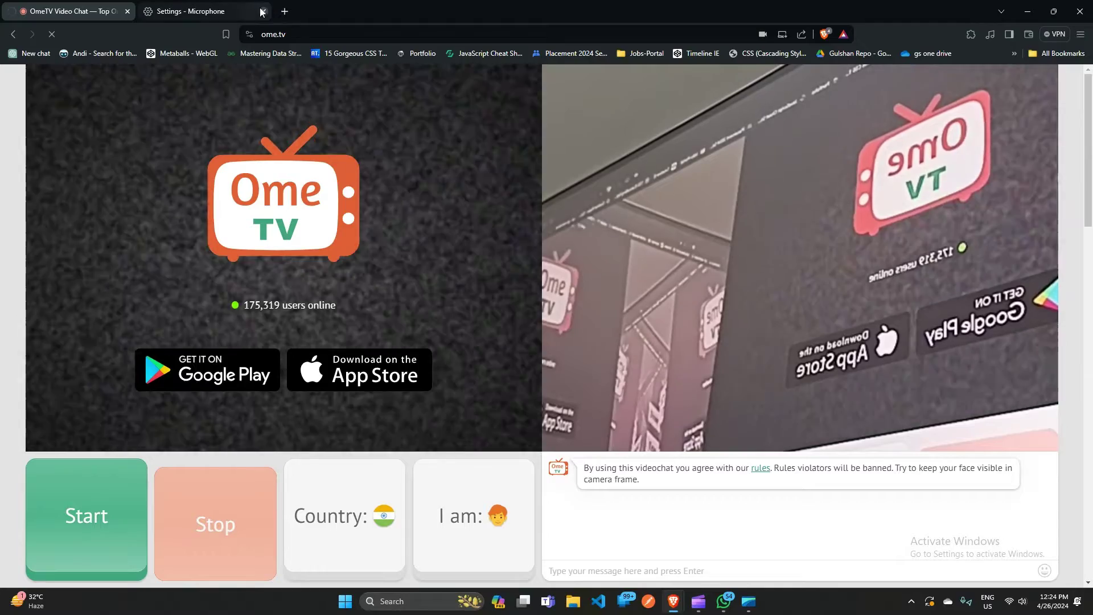
pyautogui.click(262, 11)
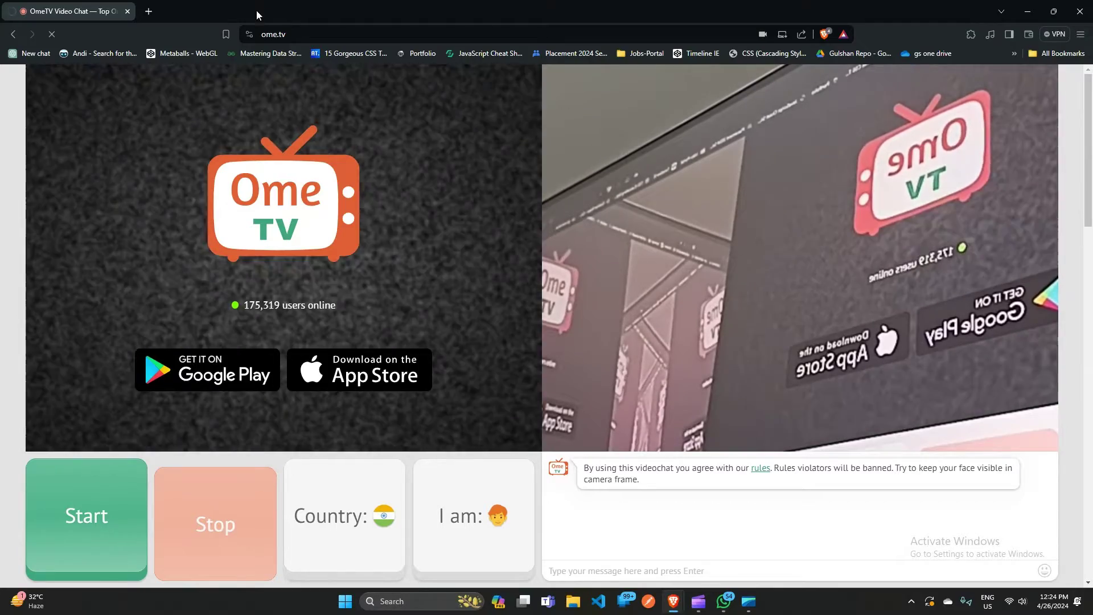
# Open speedtest.net in a new tab, start the internet speed test and dismiss the location permission request.
pyautogui.click(284, 12)
pyautogui.click(389, 31)
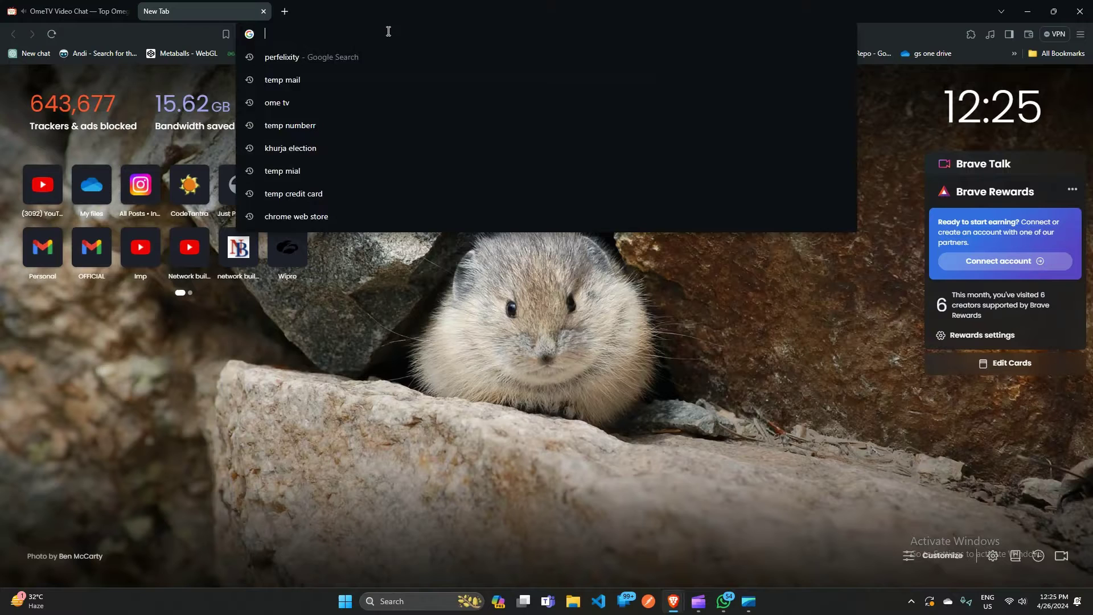
pyautogui.write('speedtest.net')
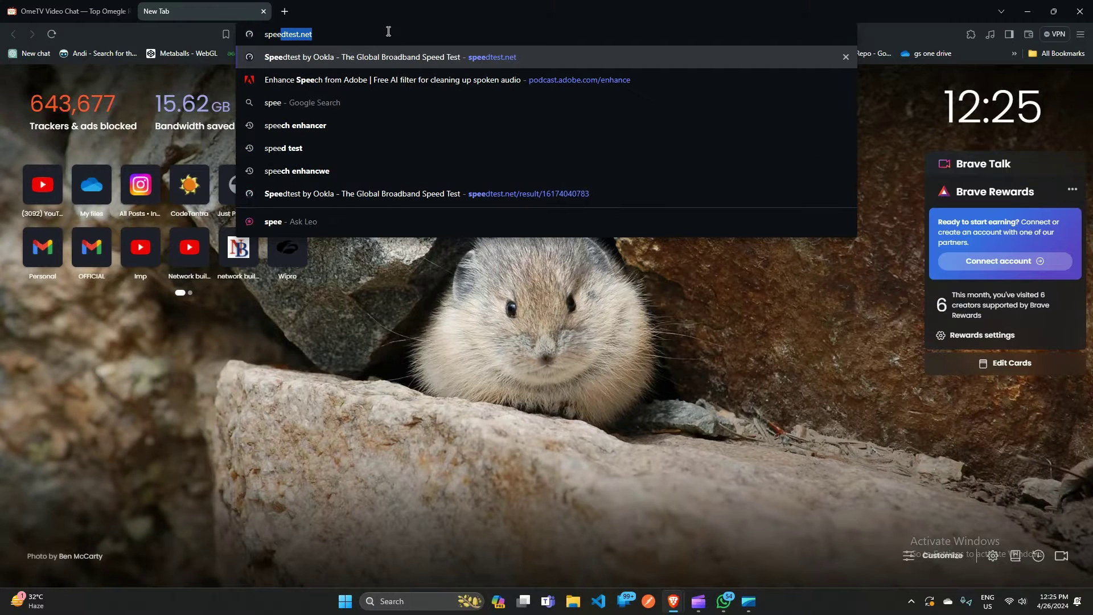
pyautogui.press('Return')
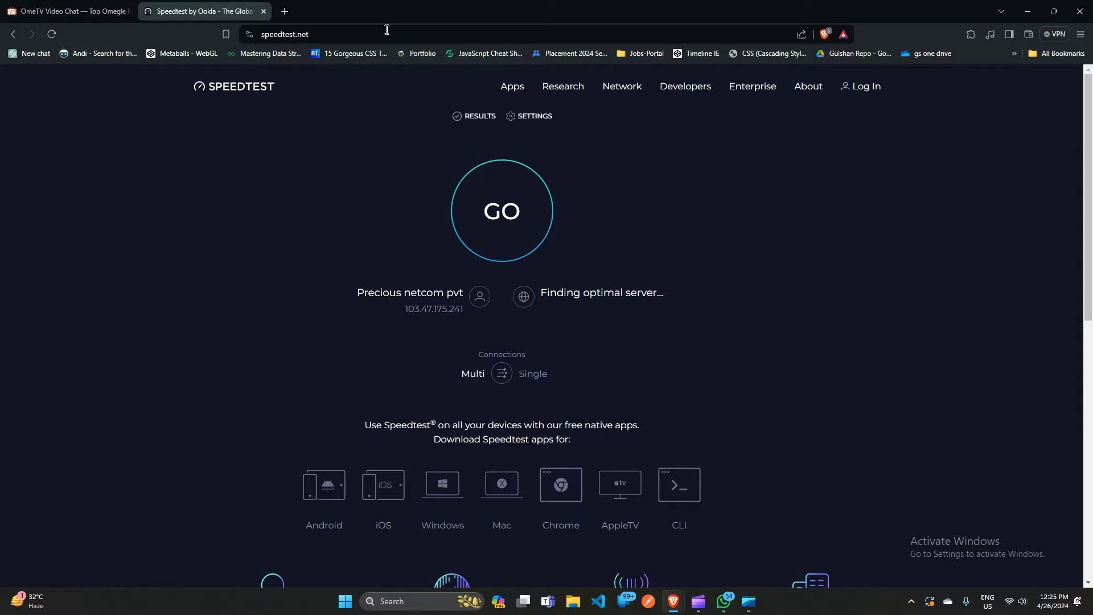
pyautogui.click(510, 214)
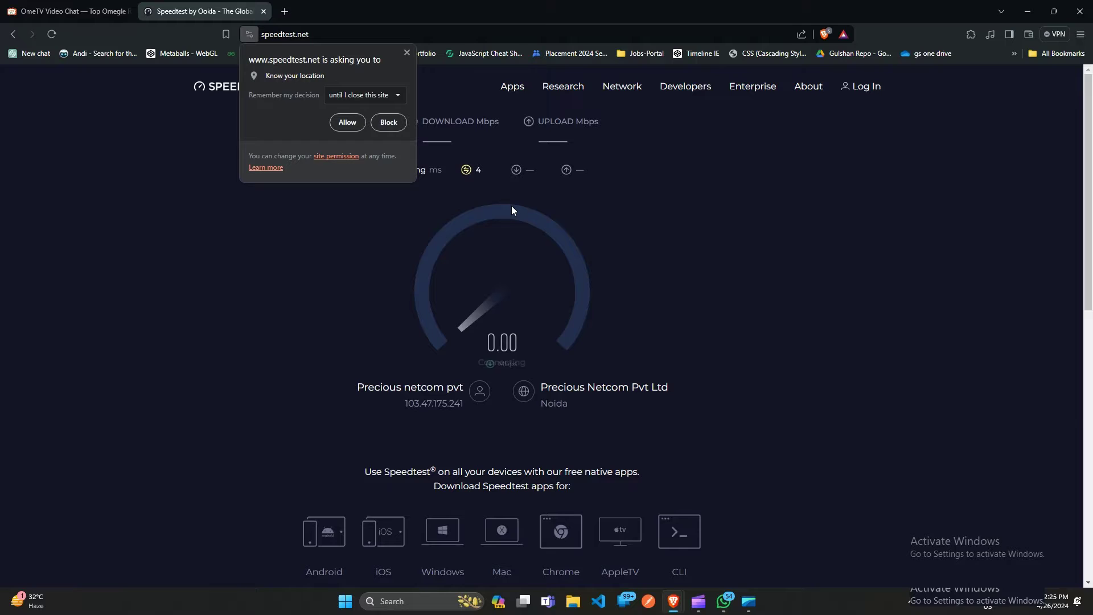
pyautogui.click(406, 53)
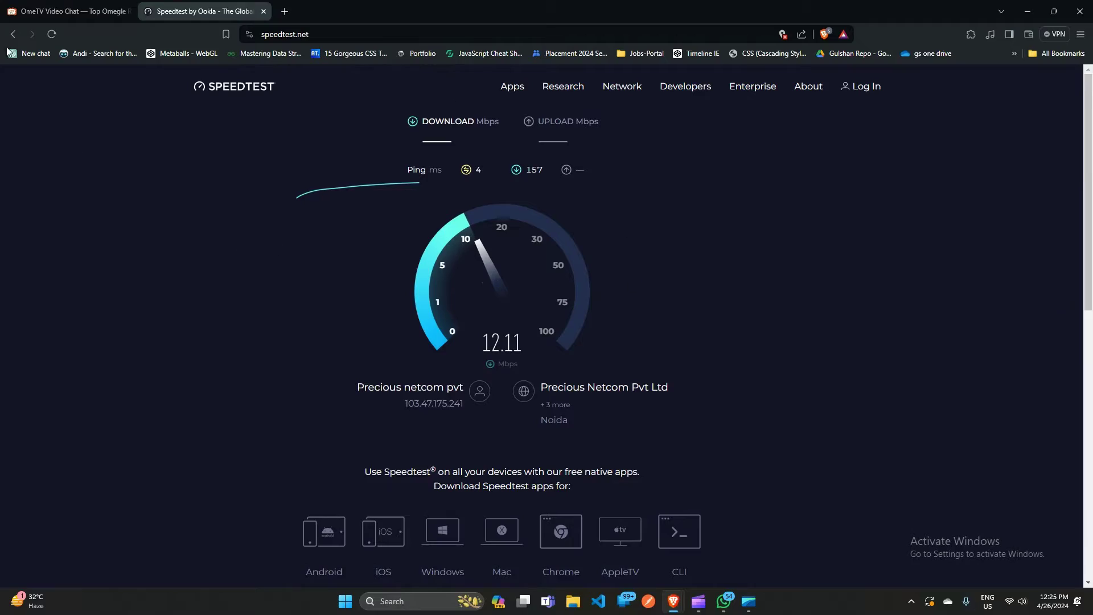
# Close the OmeTV tab and reopen the site in a new tab from a web search for "ome tv".
pyautogui.click(46, 6)
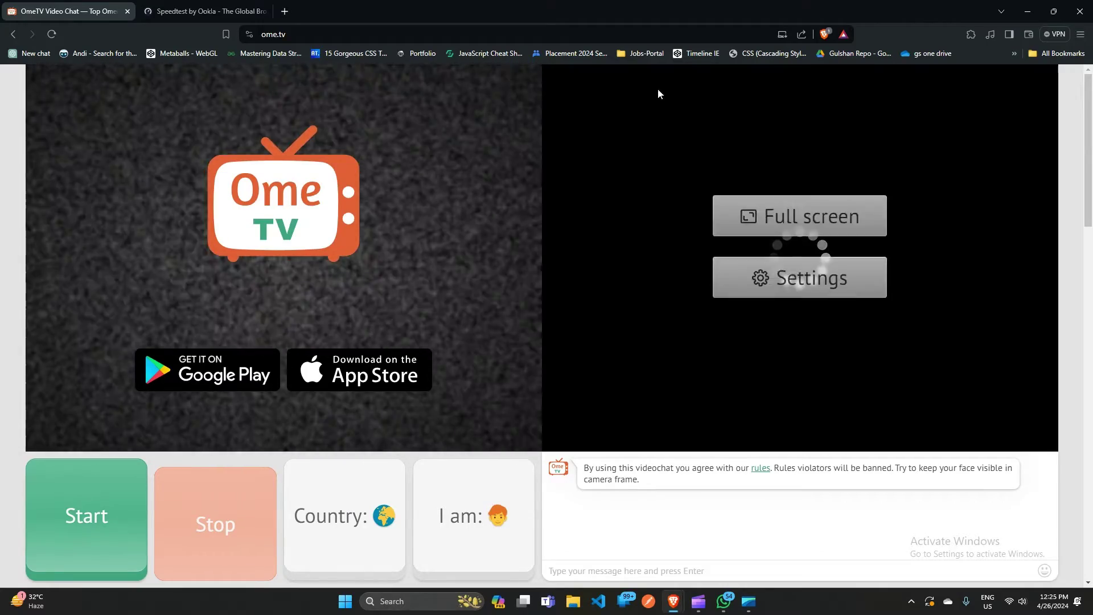
pyautogui.click(128, 11)
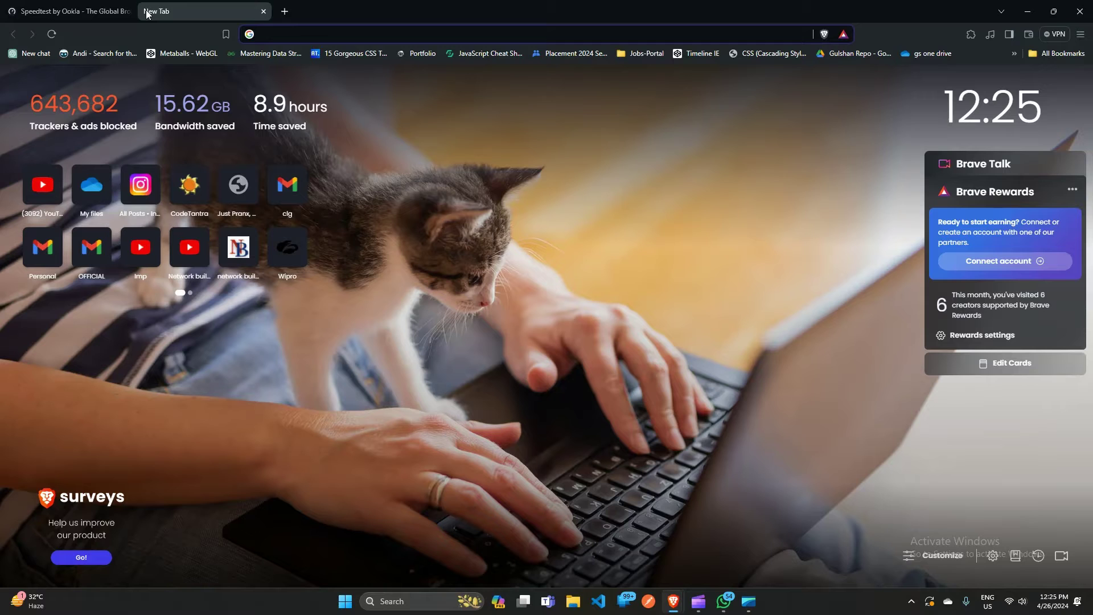
pyautogui.click(370, 33)
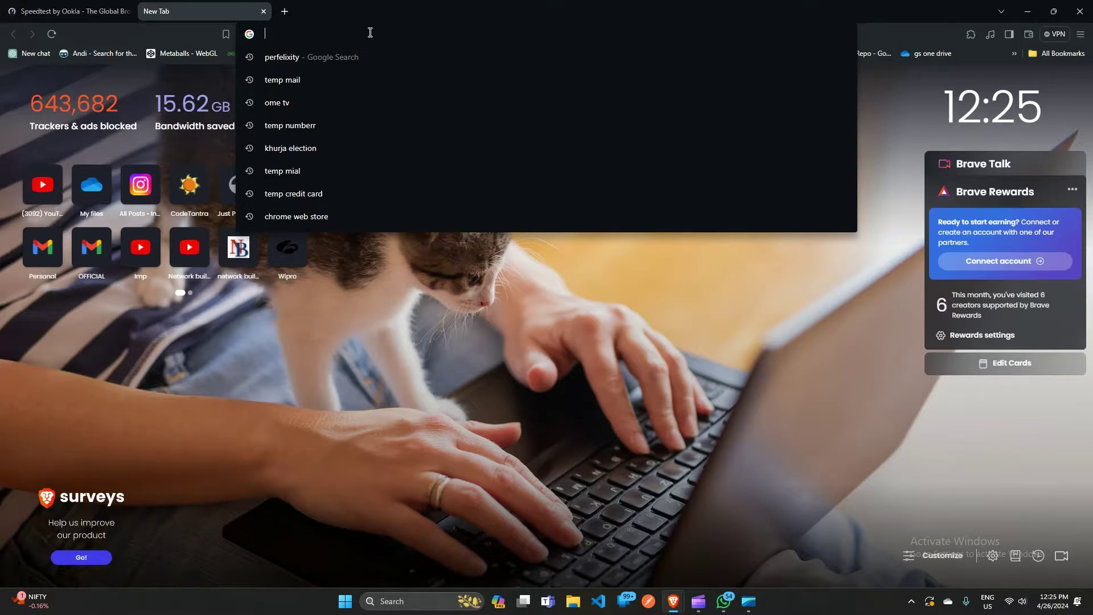
pyautogui.write('ome')
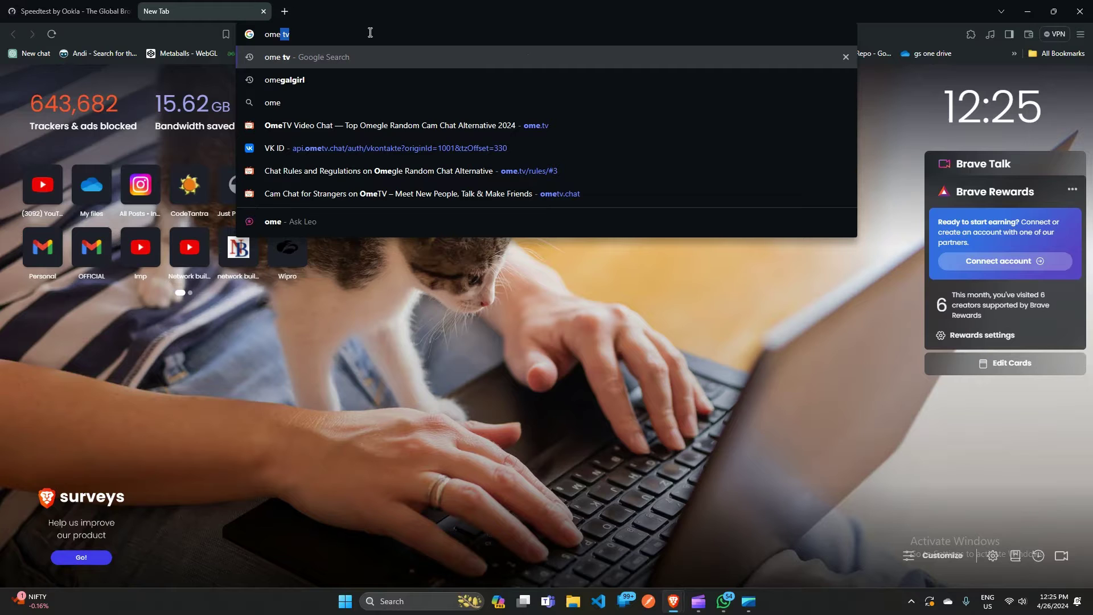
pyautogui.write(' tv')
pyautogui.press('Return')
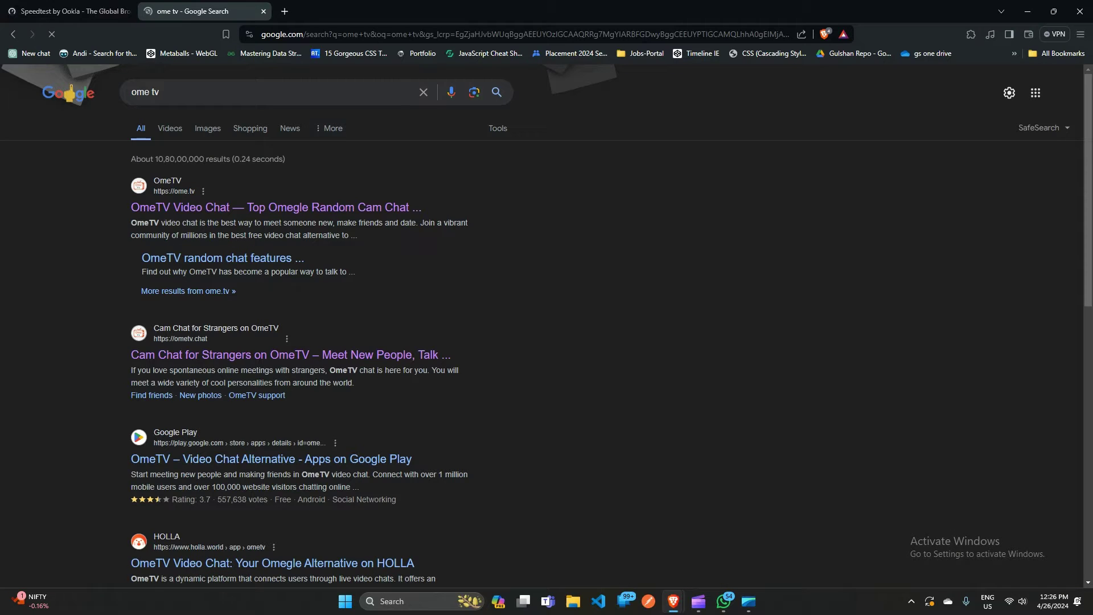
pyautogui.click(370, 208)
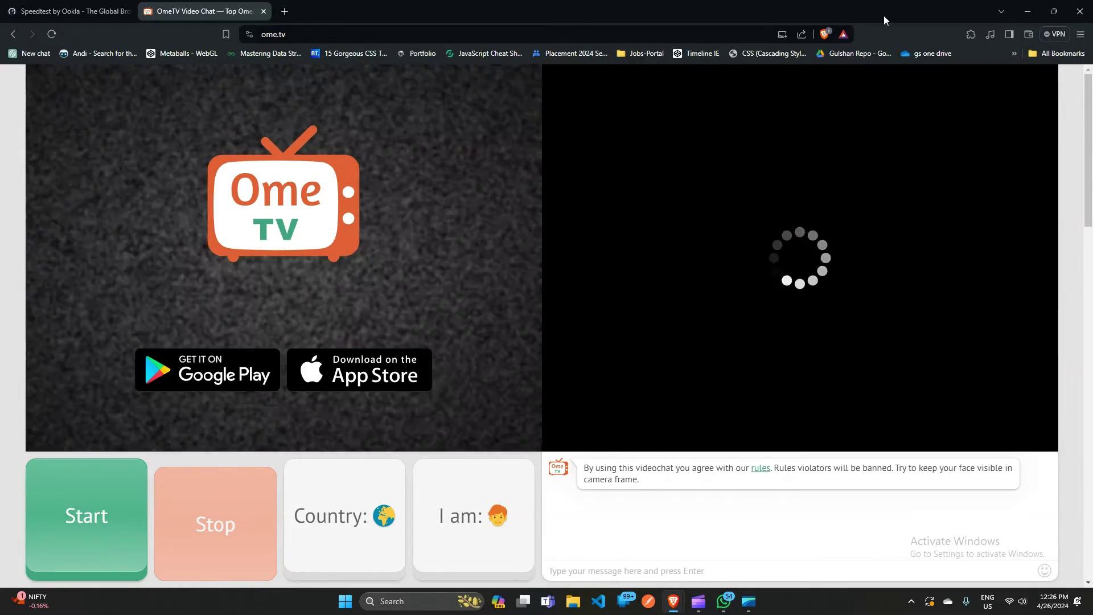
# Review the Clear browsing data options in the browser's privacy settings with the Last hour time range, and cancel without clearing.
pyautogui.click(1080, 36)
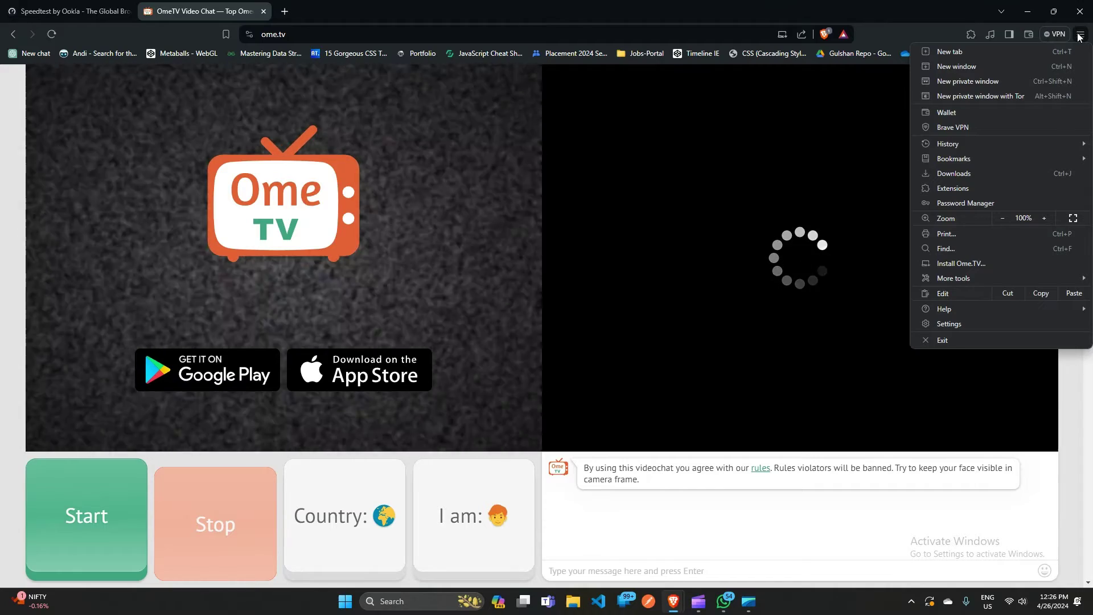
pyautogui.click(976, 322)
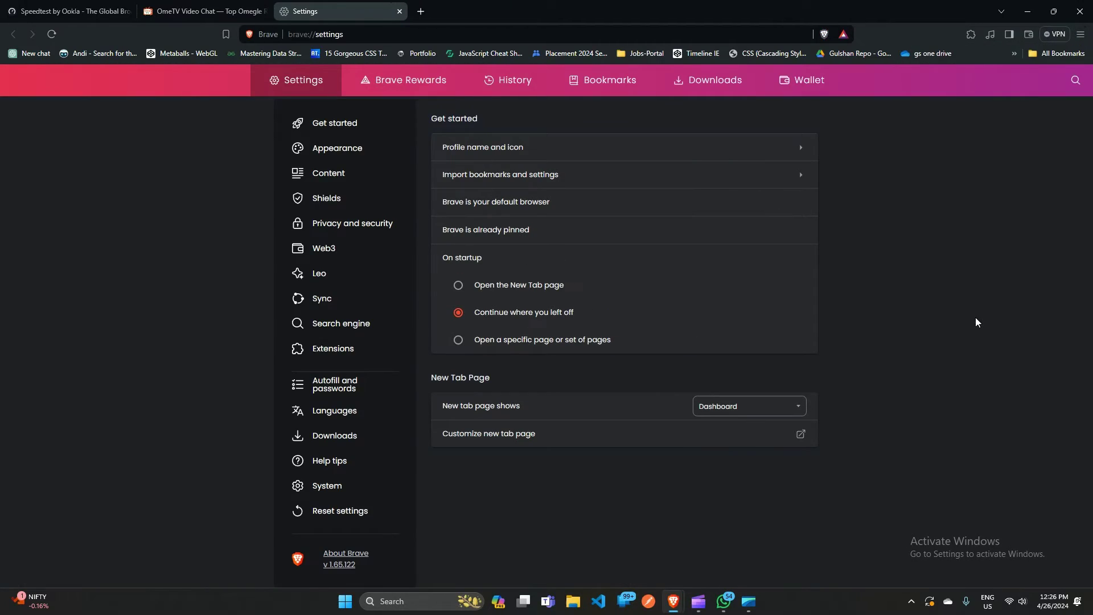
pyautogui.click(346, 225)
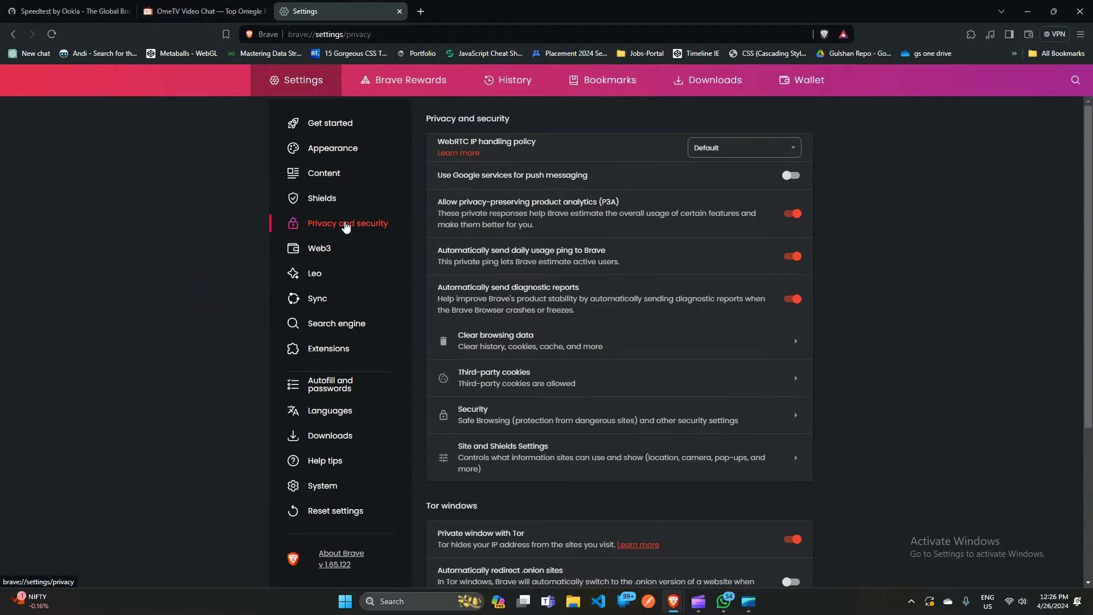
pyautogui.click(506, 350)
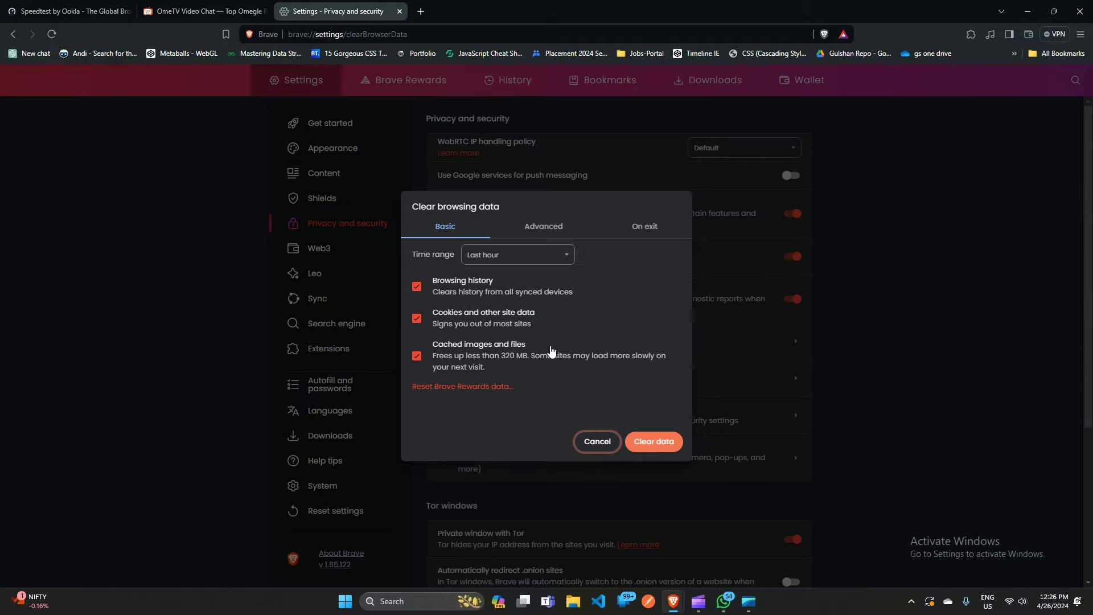
pyautogui.click(550, 257)
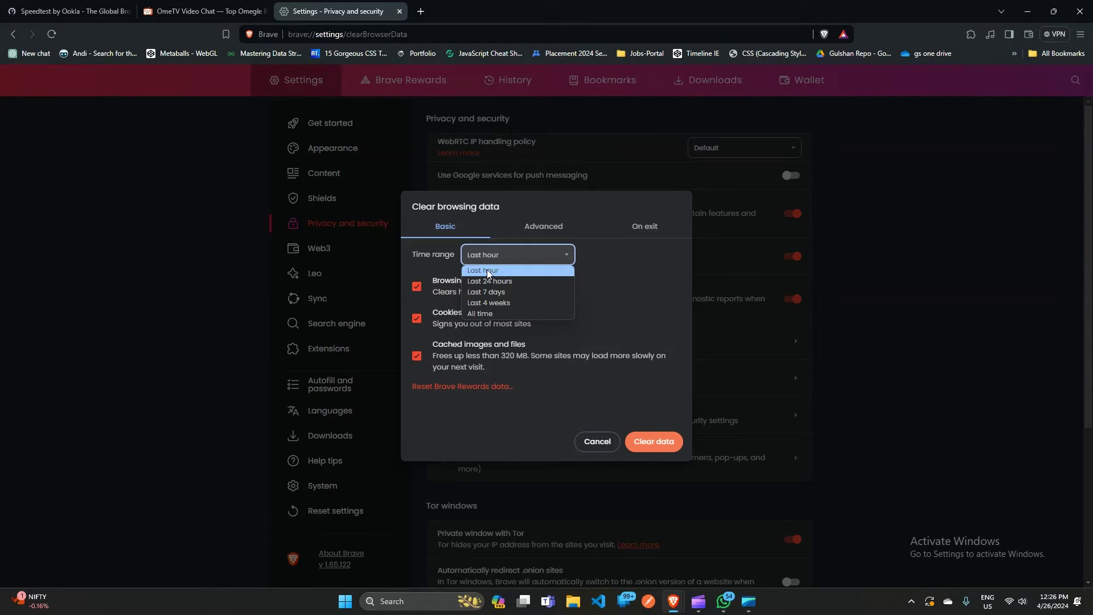
pyautogui.click(487, 270)
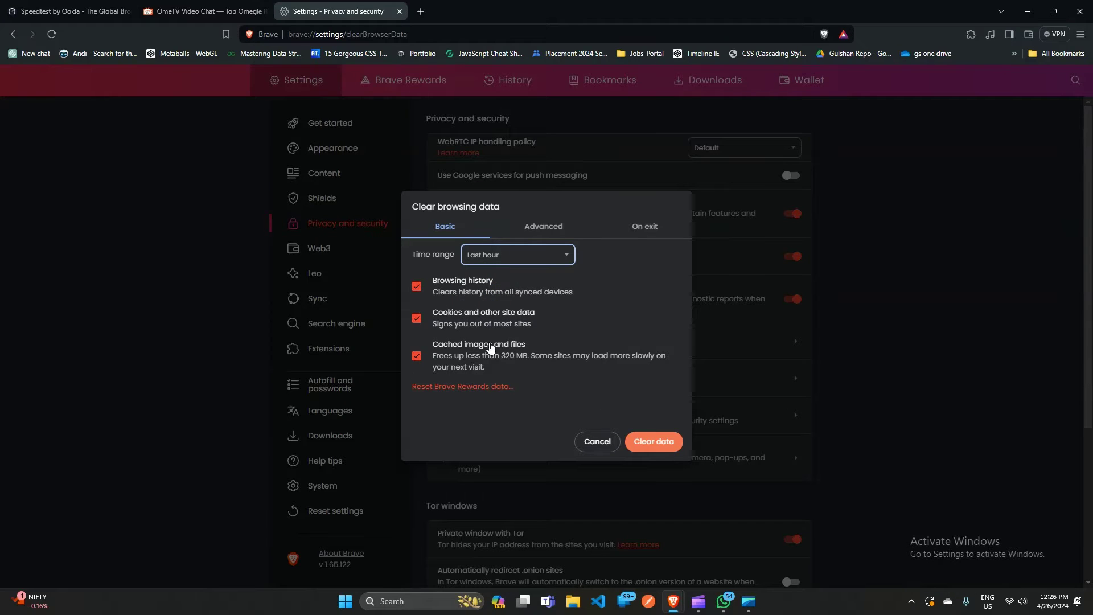
pyautogui.click(594, 444)
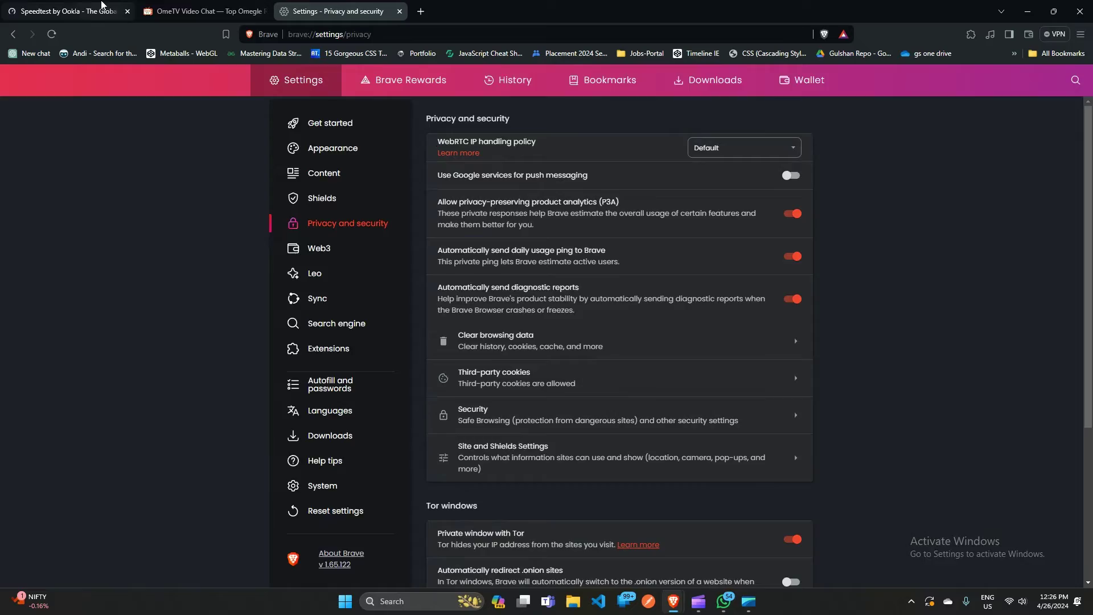
# Return to the open OmeTV tab and check the video chat page.
pyautogui.click(203, 14)
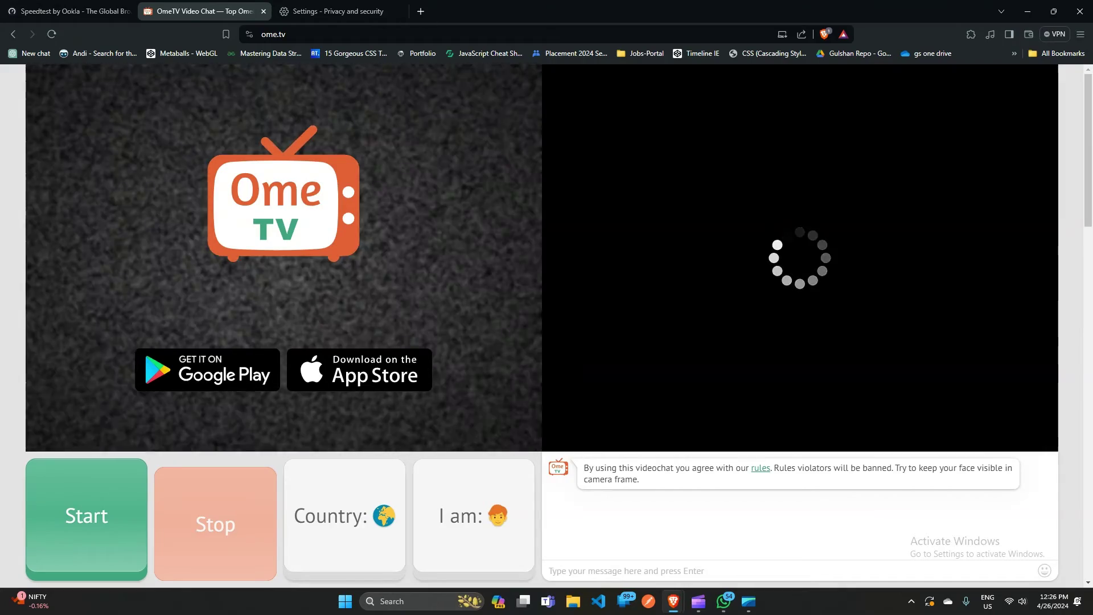
pyautogui.moveTo(693, 261)
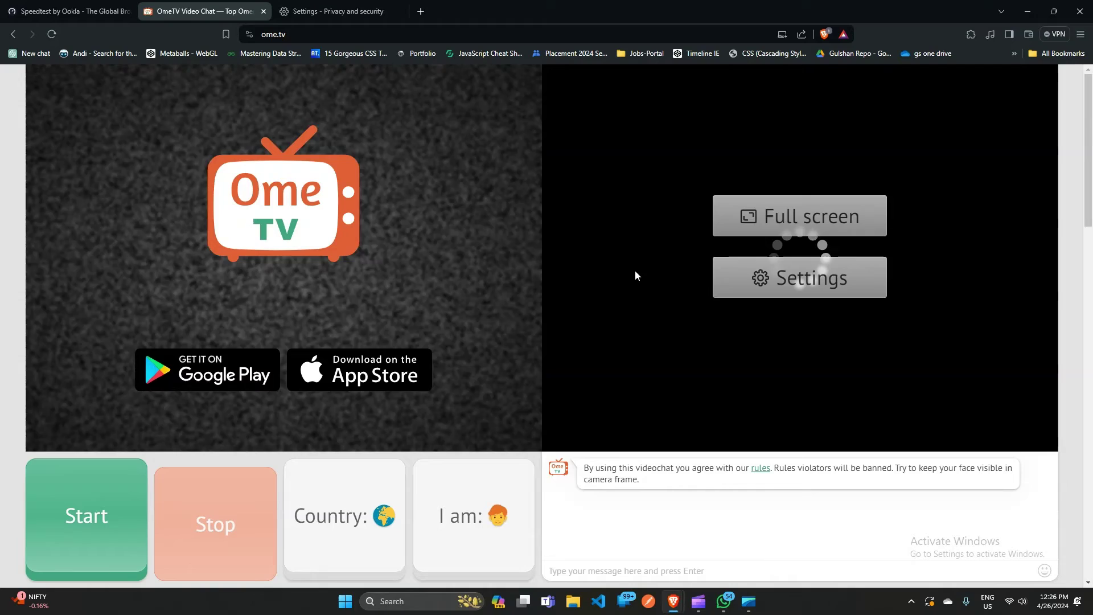
pyautogui.moveTo(374, 213)
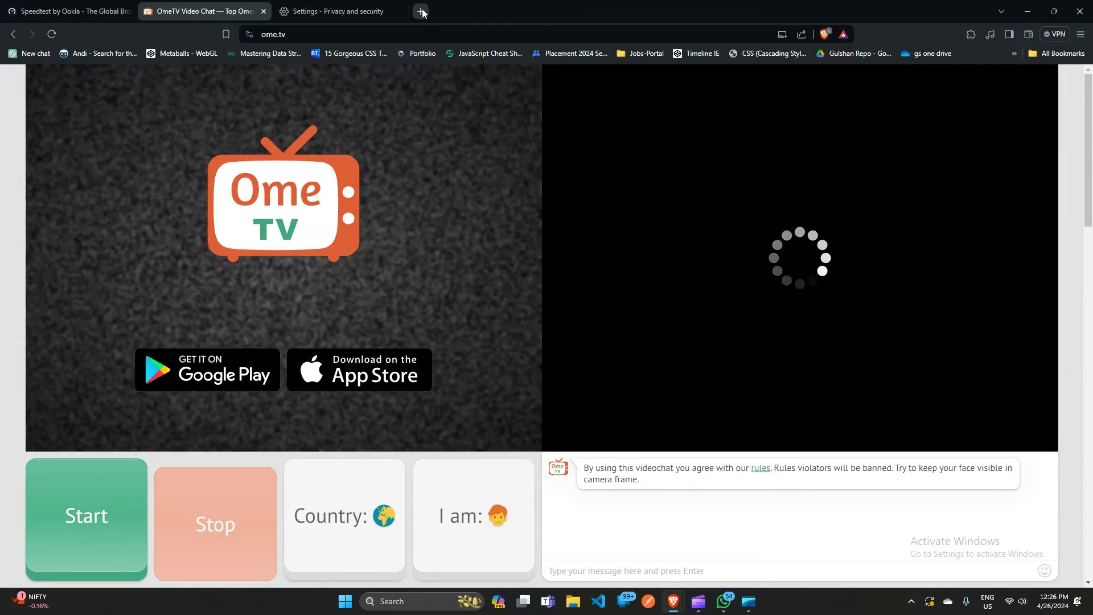
# Search the web for "ome tv support" in a new tab, going back to the results from the OmeTV home page.
pyautogui.click(420, 12)
pyautogui.click(435, 29)
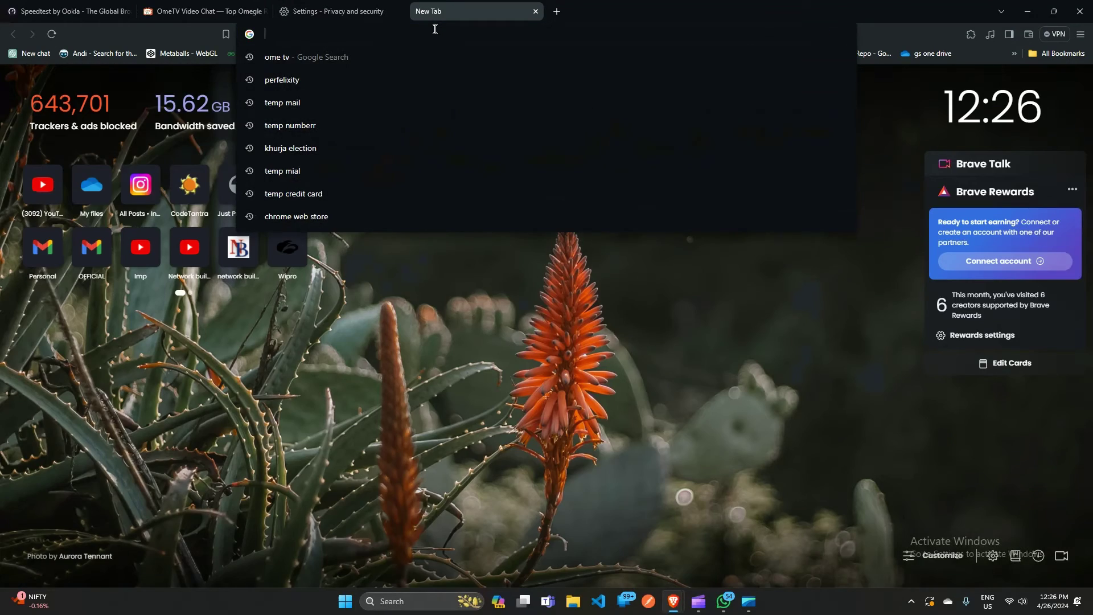
pyautogui.write('ome tv')
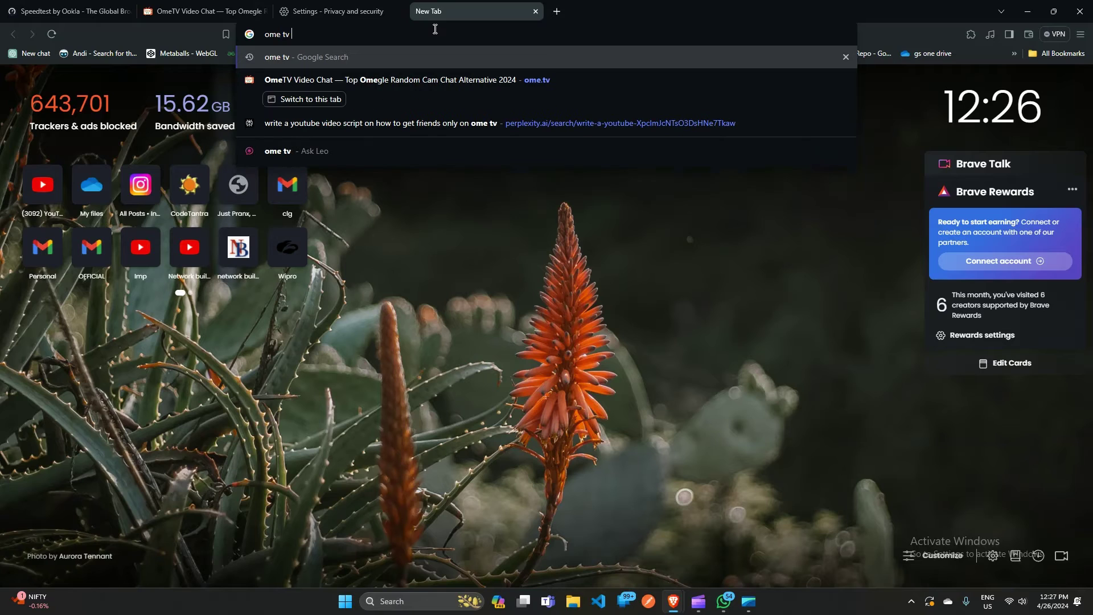
pyautogui.write(' sup')
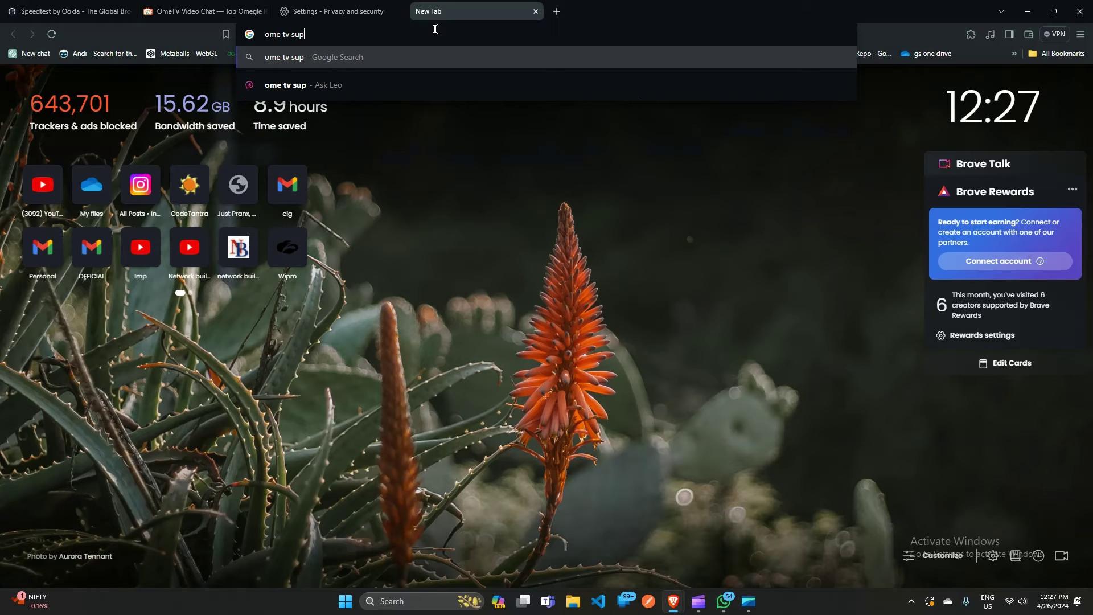
pyautogui.write('por')
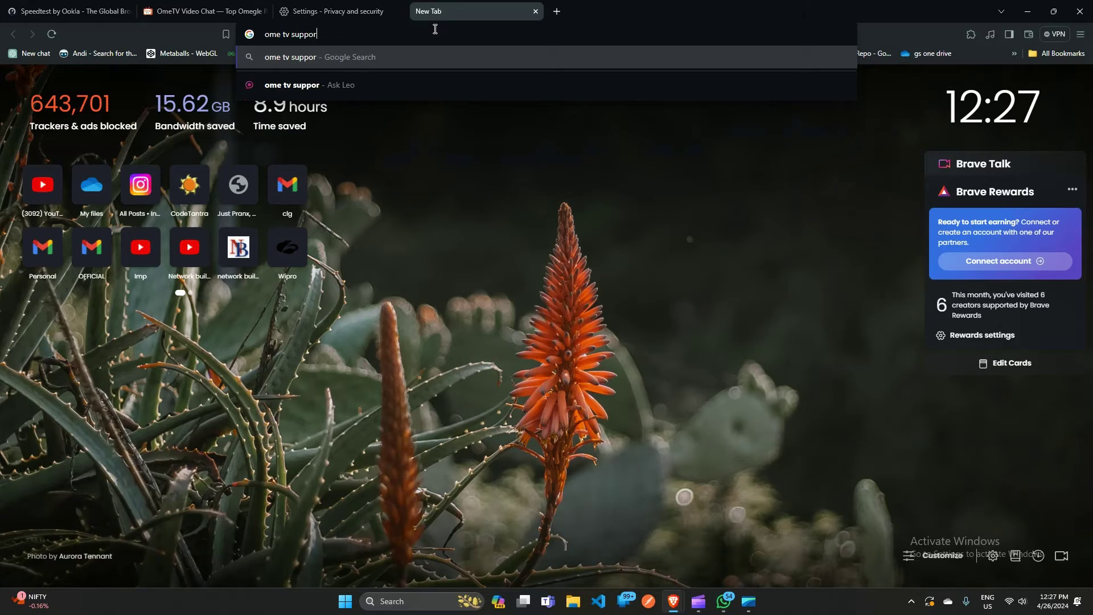
pyautogui.write('t')
pyautogui.press('Return')
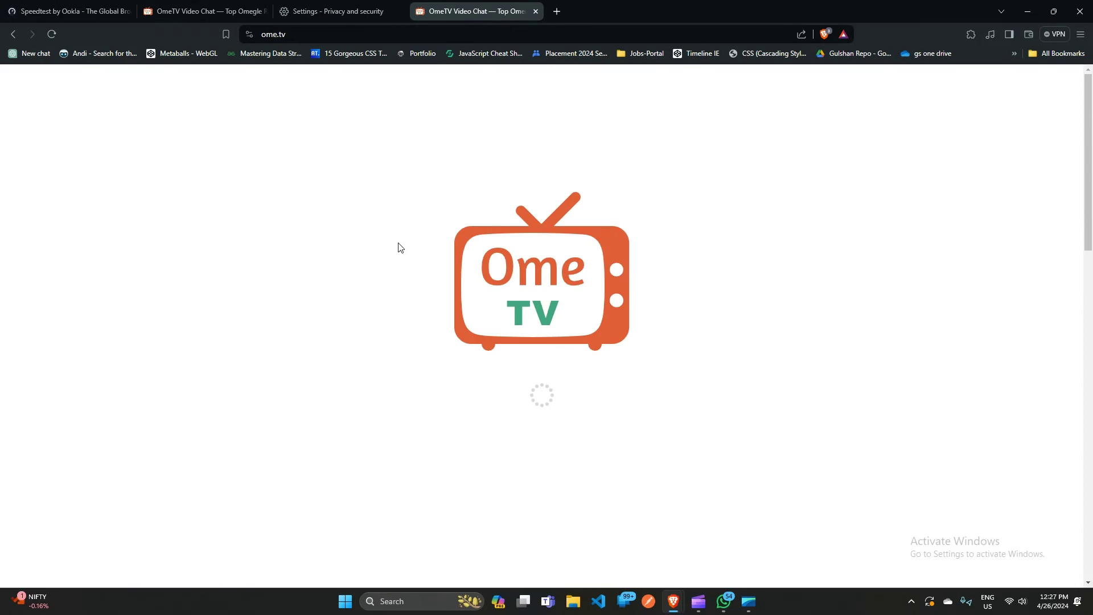
pyautogui.hotkey('alt', 'Left')
# Check the FAQ about OmeTV Chat result, and open the Contact Us - Ome TV result at its contact form.
pyautogui.scroll(-3, 248, 377)
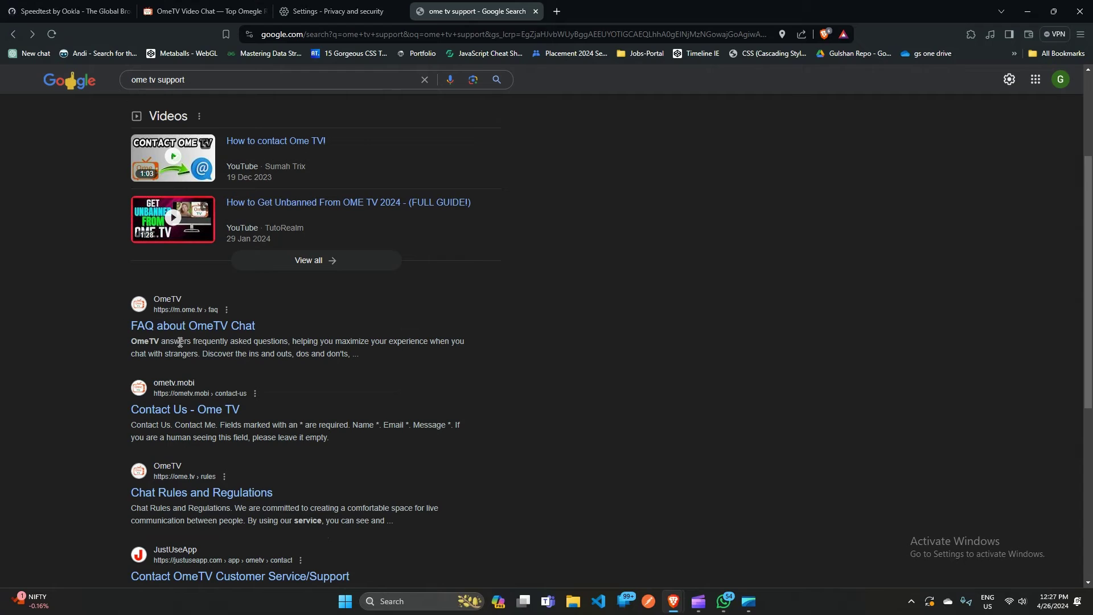
pyautogui.click(171, 321)
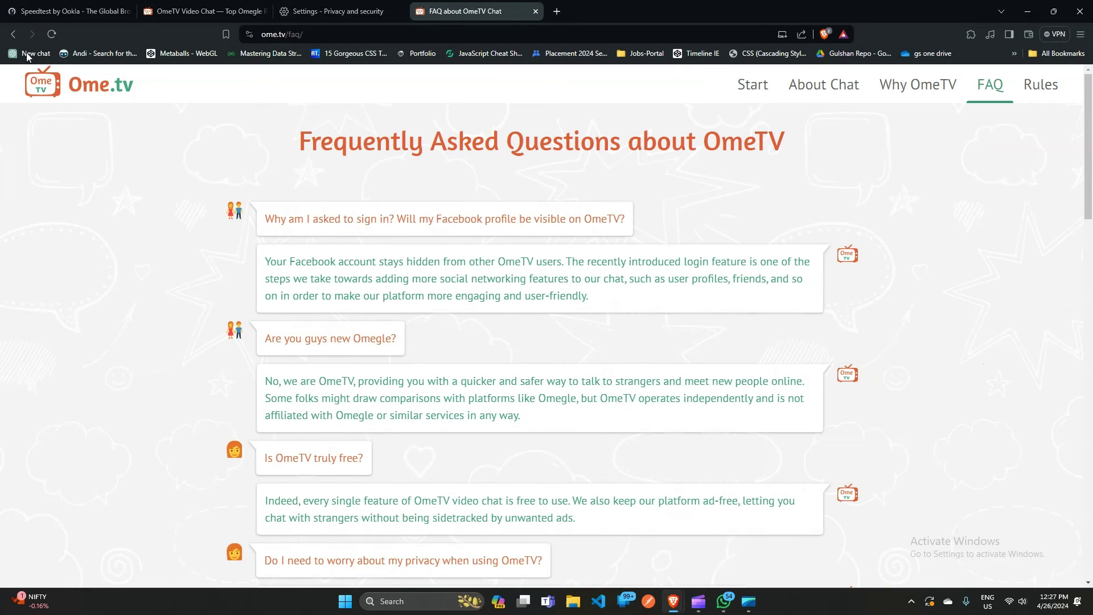
pyautogui.click(14, 34)
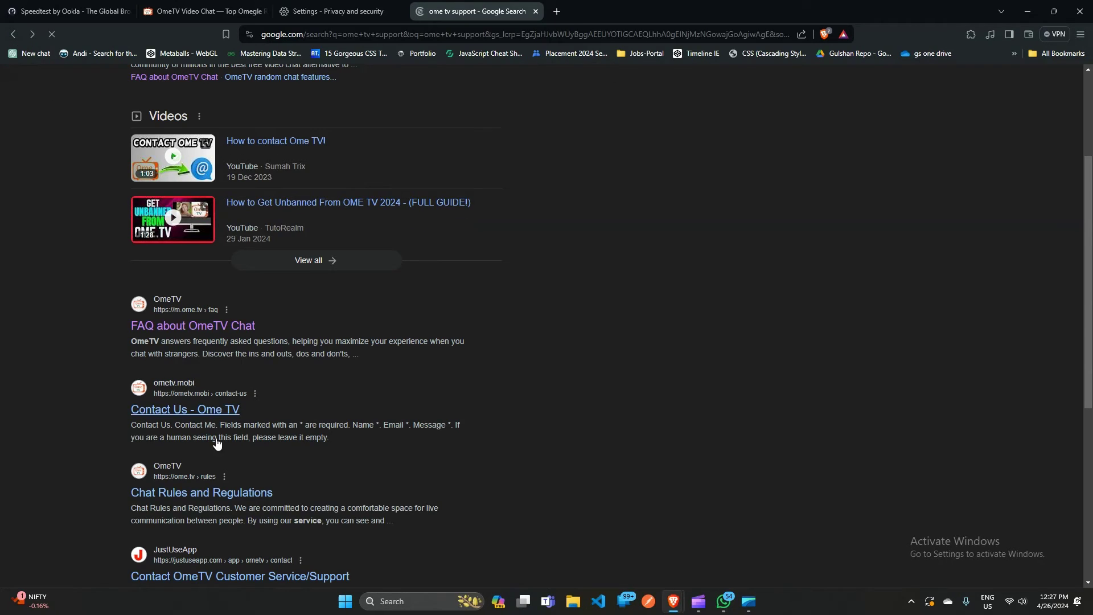
pyautogui.click(176, 407)
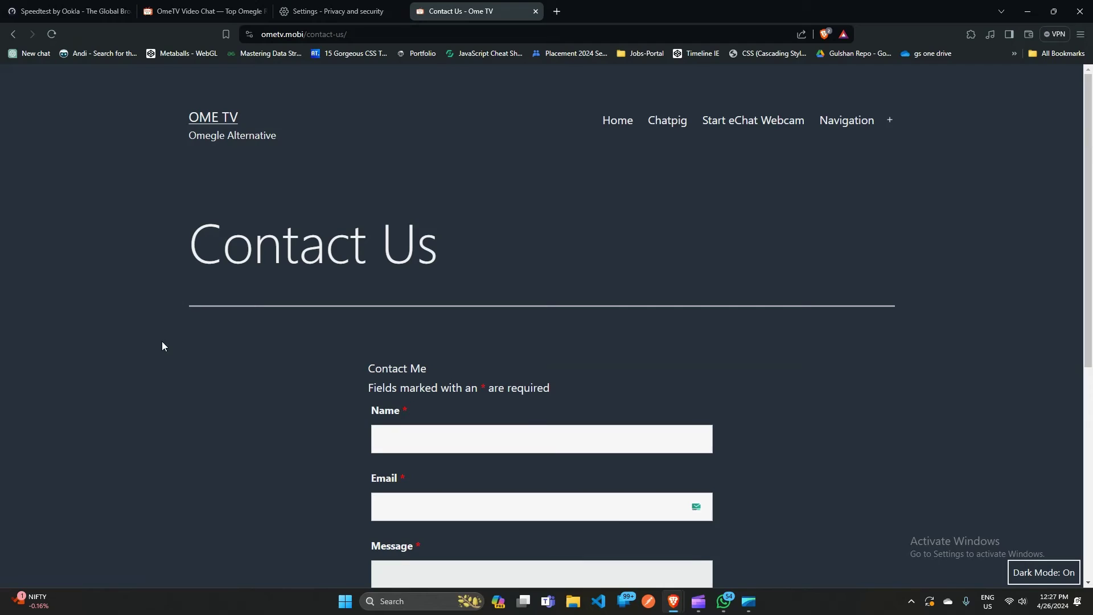
pyautogui.scroll(-3, 562, 358)
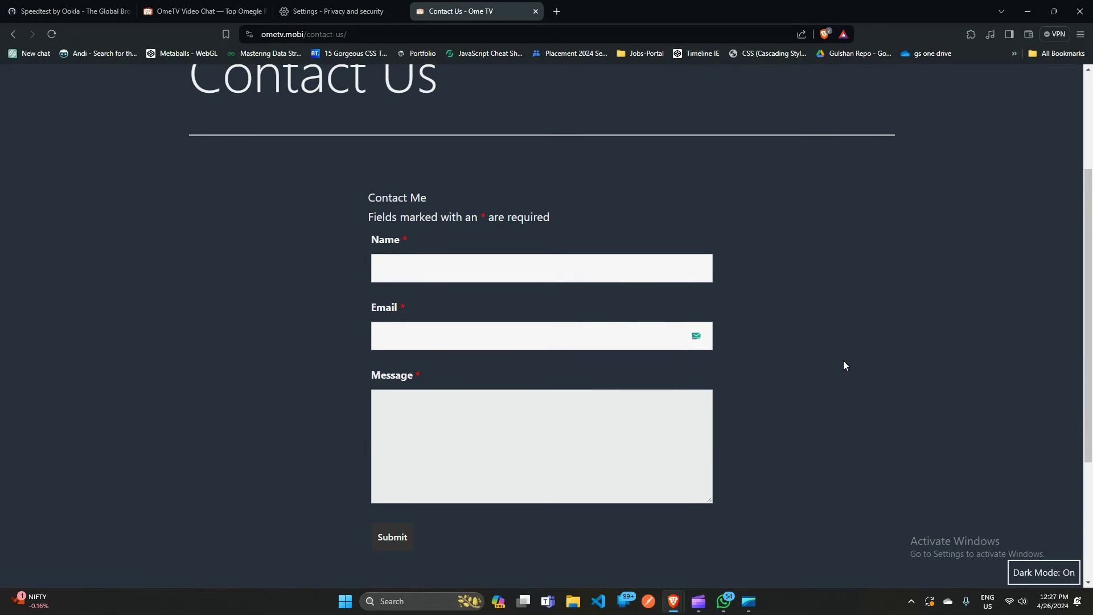